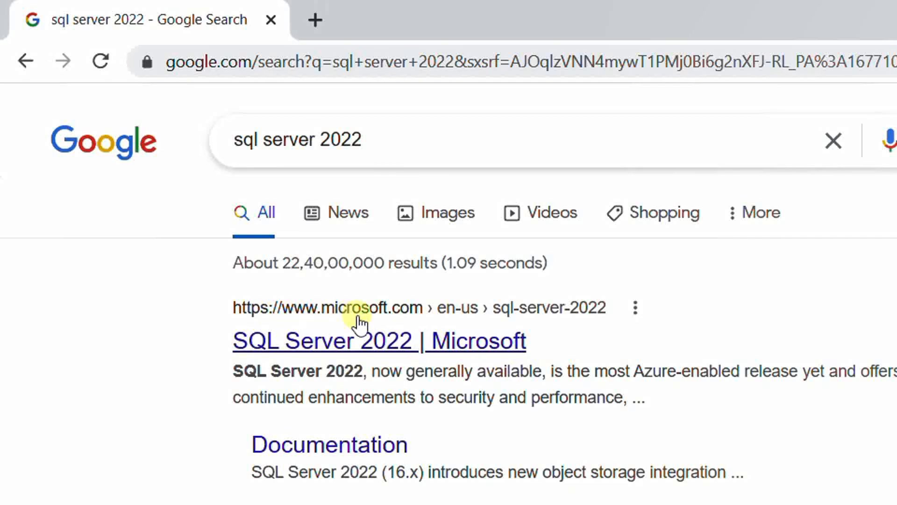
# Open Microsoft's SQL Server 2022 page from the search results and download the free Express edition installer
pyautogui.click(369, 342)
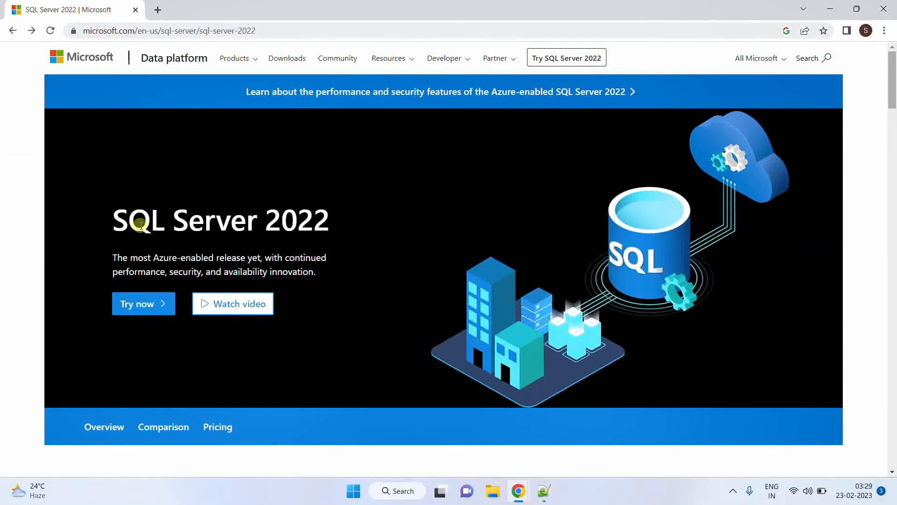
pyautogui.click(137, 304)
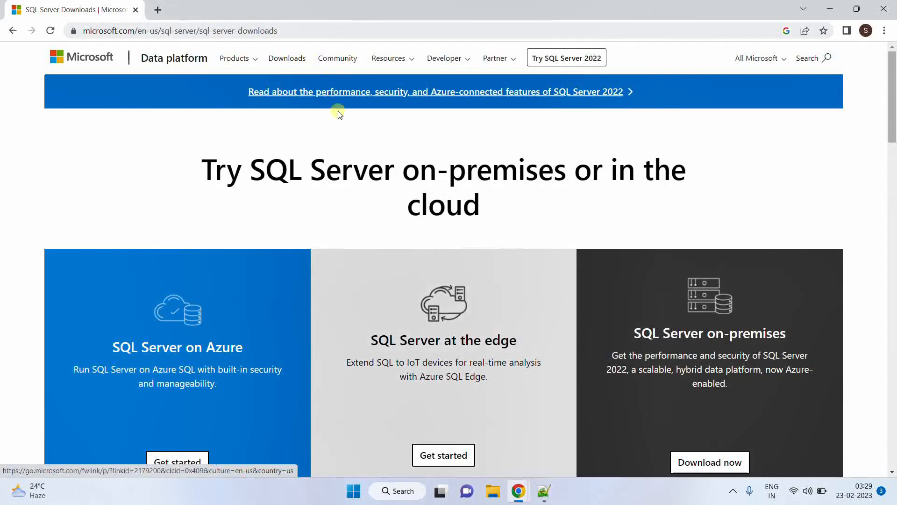
pyautogui.scroll(-10, 363, 226)
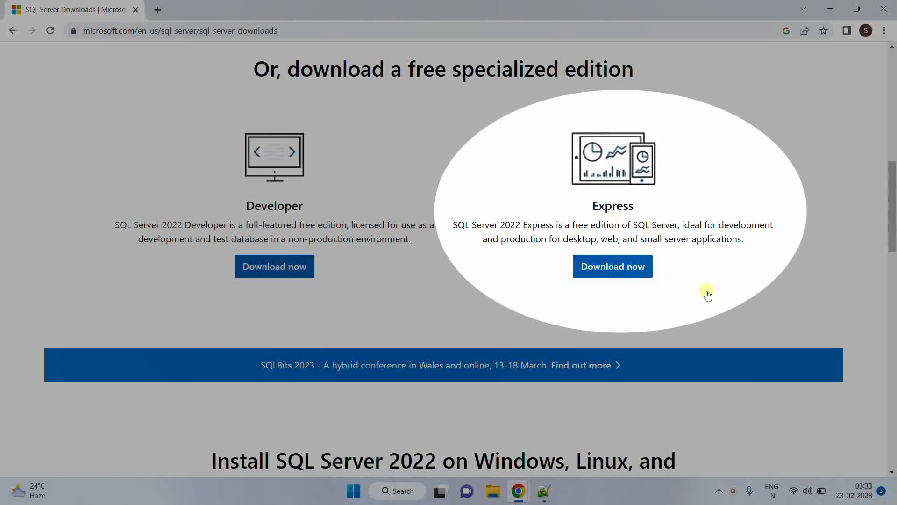
pyautogui.click(617, 268)
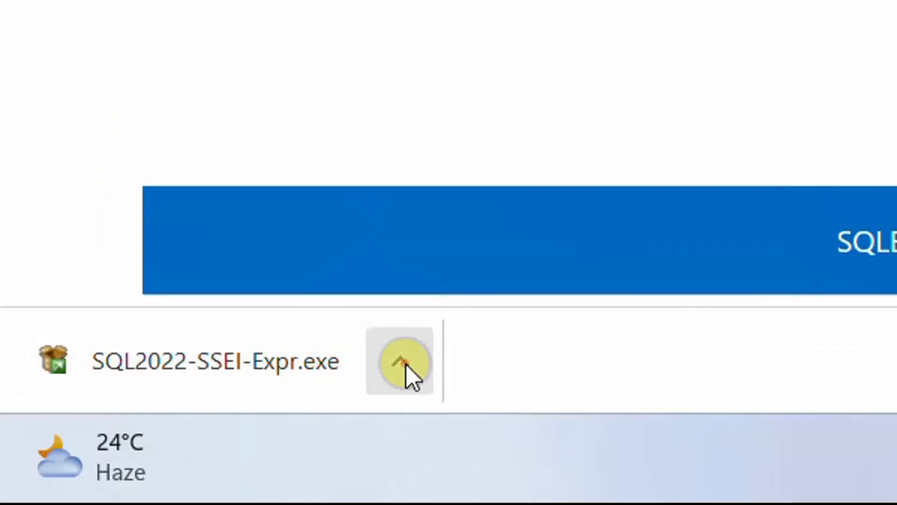
# Show the downloaded SQL2022-SSEI-Expr.exe in its folder and run it as administrator
pyautogui.click(402, 369)
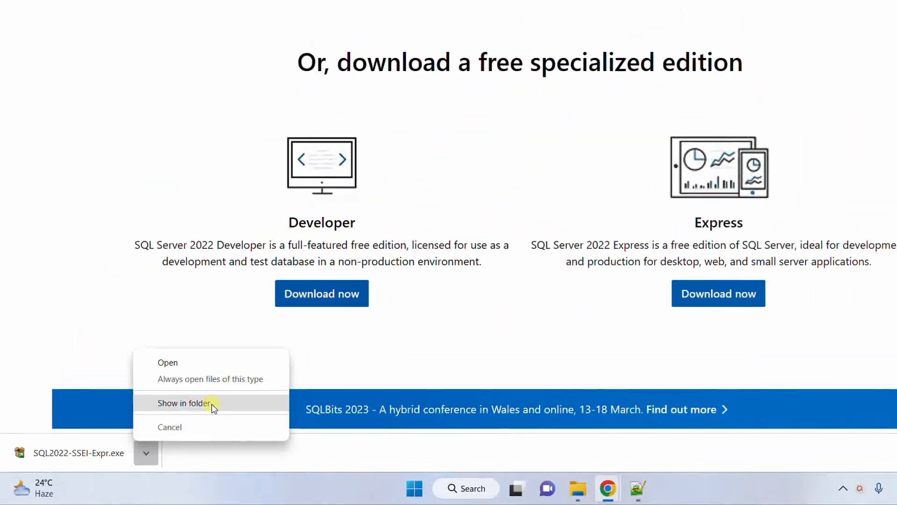
pyautogui.click(401, 279)
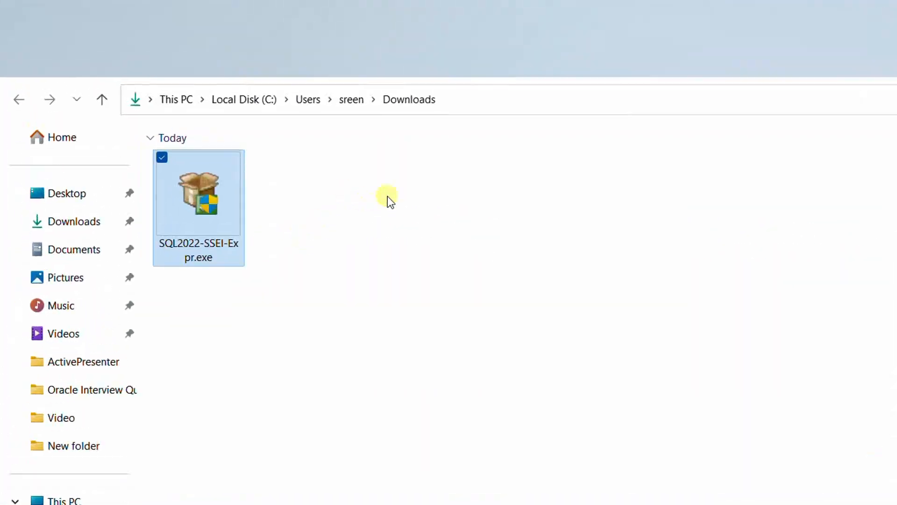
pyautogui.click(312, 68)
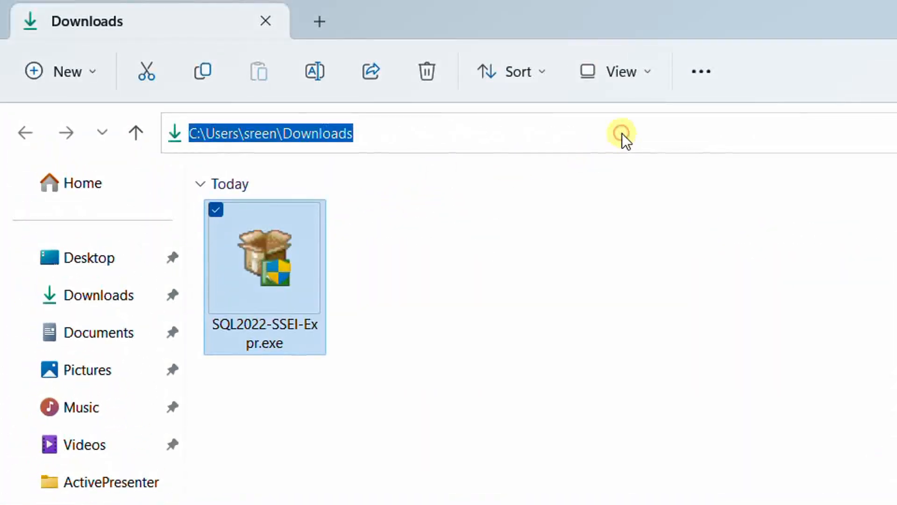
pyautogui.click(329, 259)
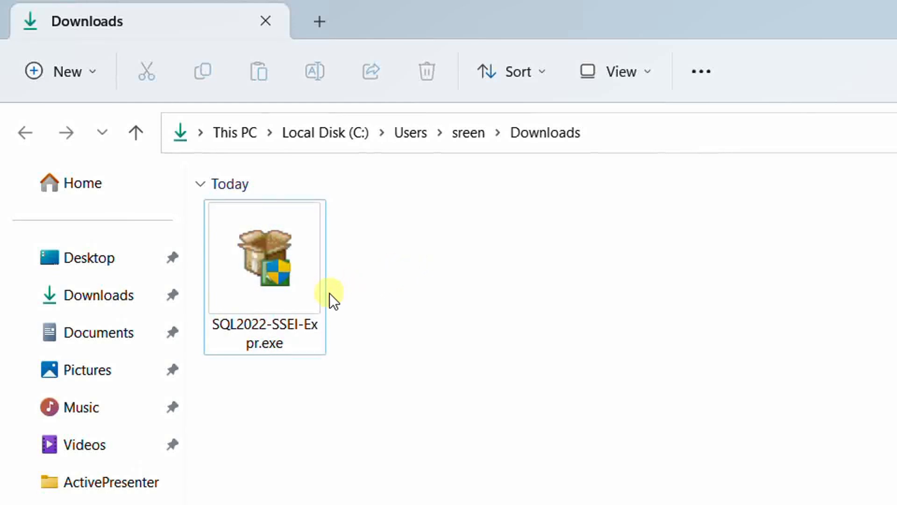
pyautogui.click(302, 295)
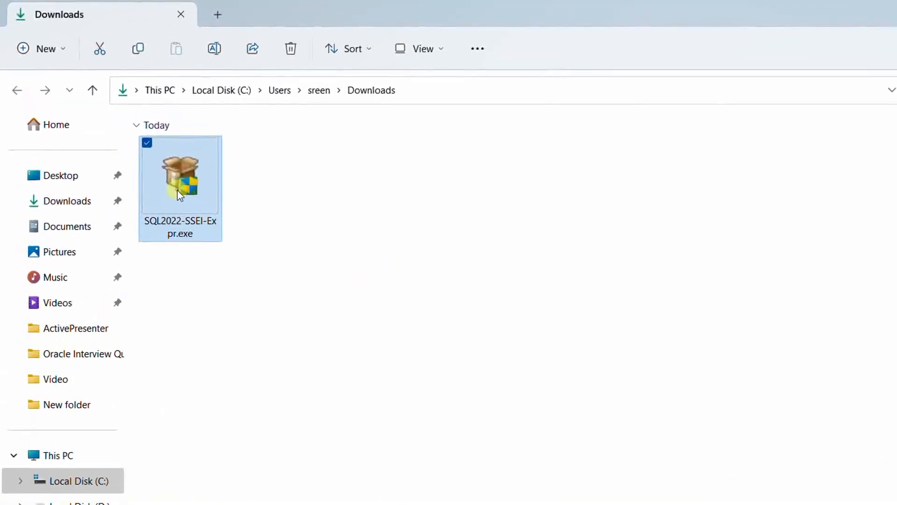
pyautogui.rightClick(260, 284)
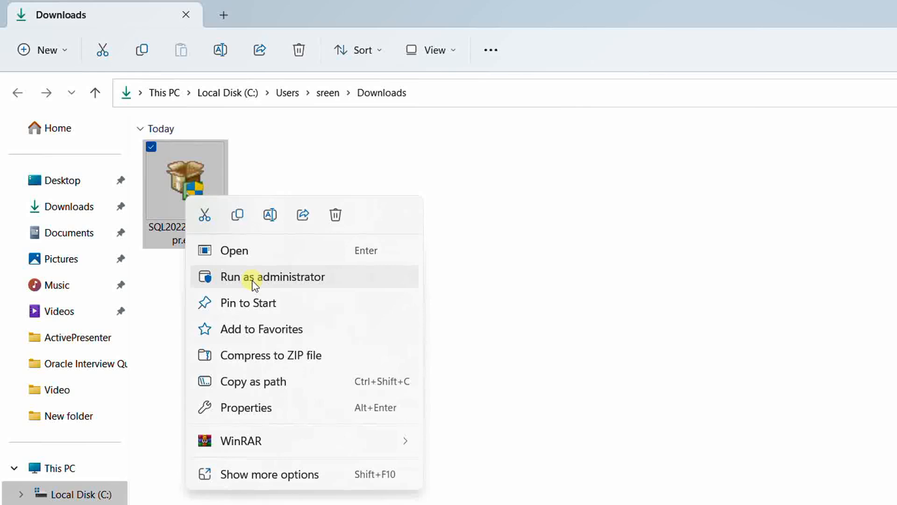
pyautogui.click(268, 276)
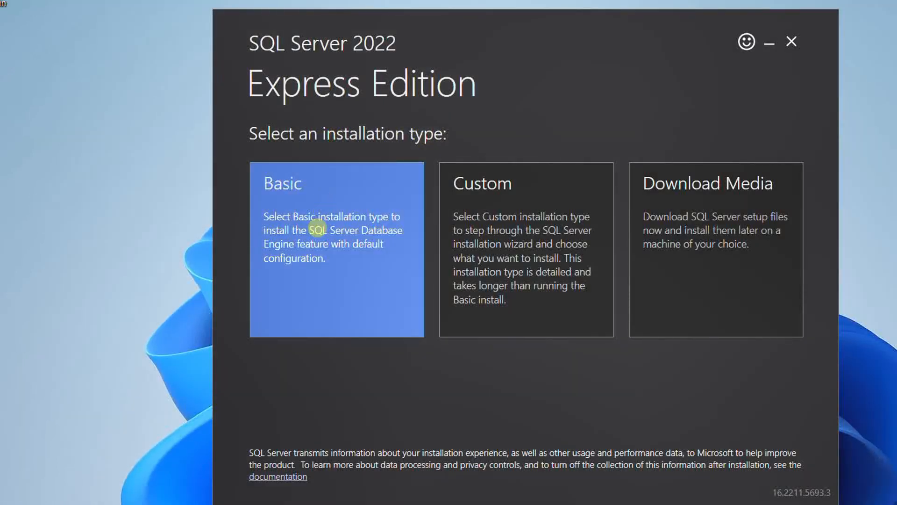
# Choose the Basic installation type for SQL Server 2022 Express and accept the license terms
pyautogui.click(318, 228)
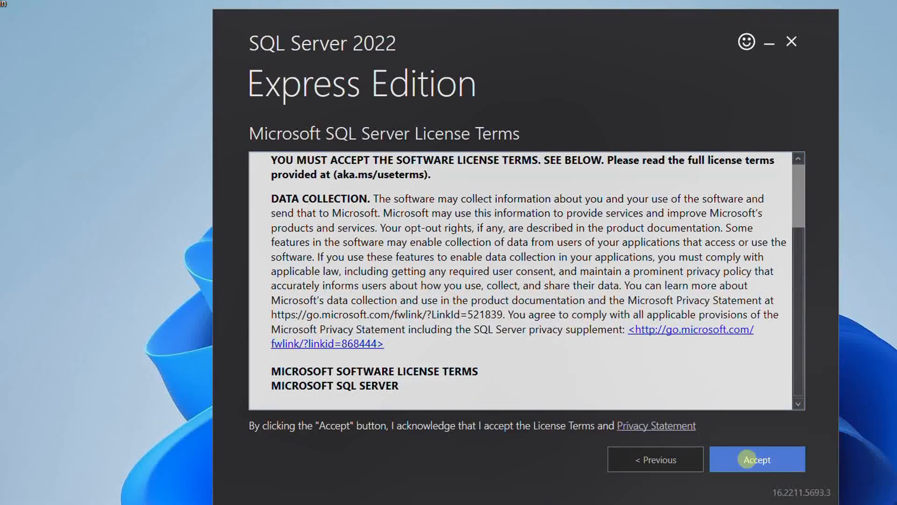
pyautogui.click(747, 459)
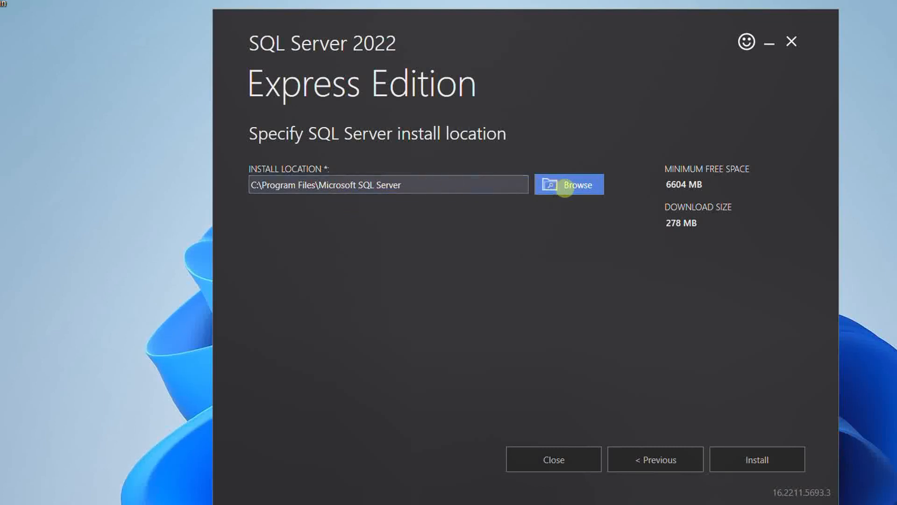
pyautogui.click(572, 186)
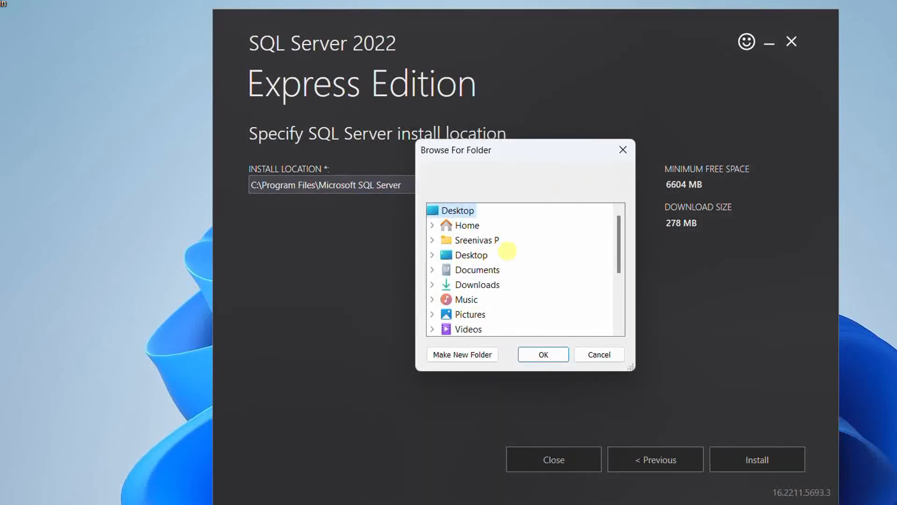
pyautogui.scroll(-3, 507, 253)
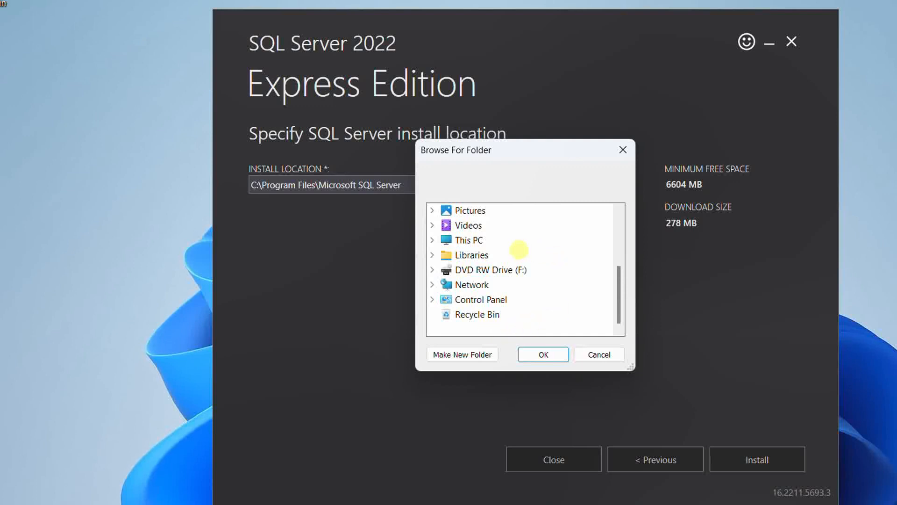
pyautogui.click(599, 354)
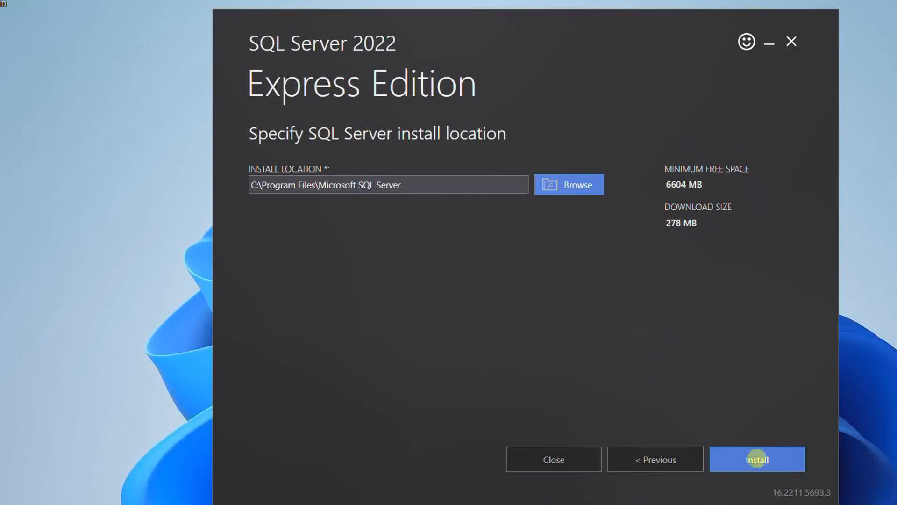
# Install SQL Server Express in C:\Program Files\Microsoft SQL Server and test the connection to the new instance in SQLCMD
pyautogui.click(757, 460)
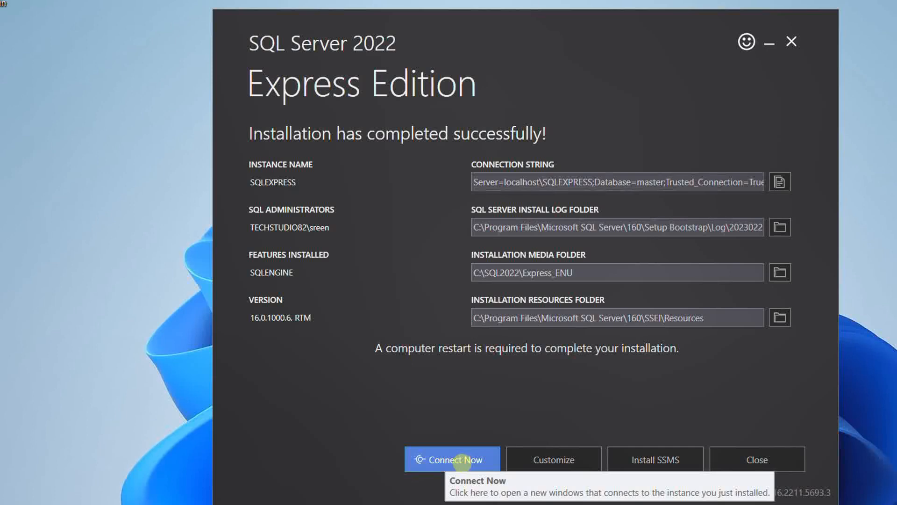
pyautogui.click(446, 460)
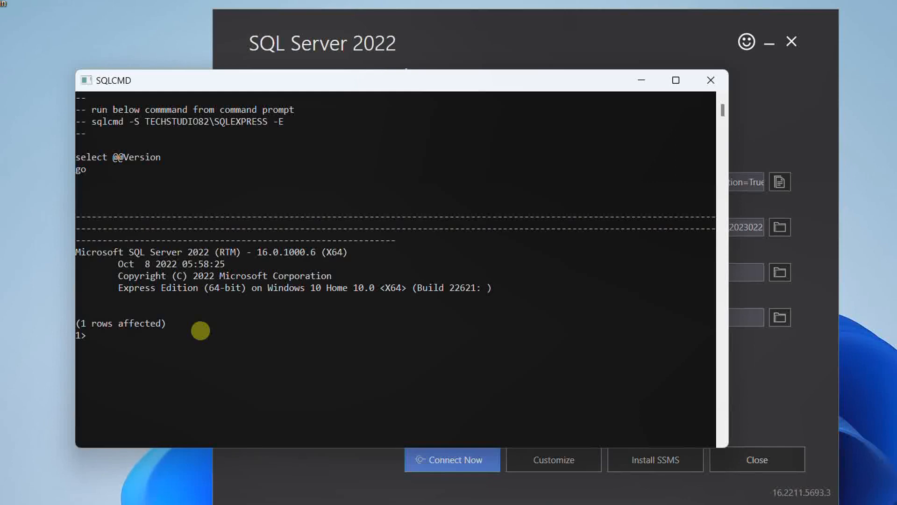
pyautogui.click(639, 79)
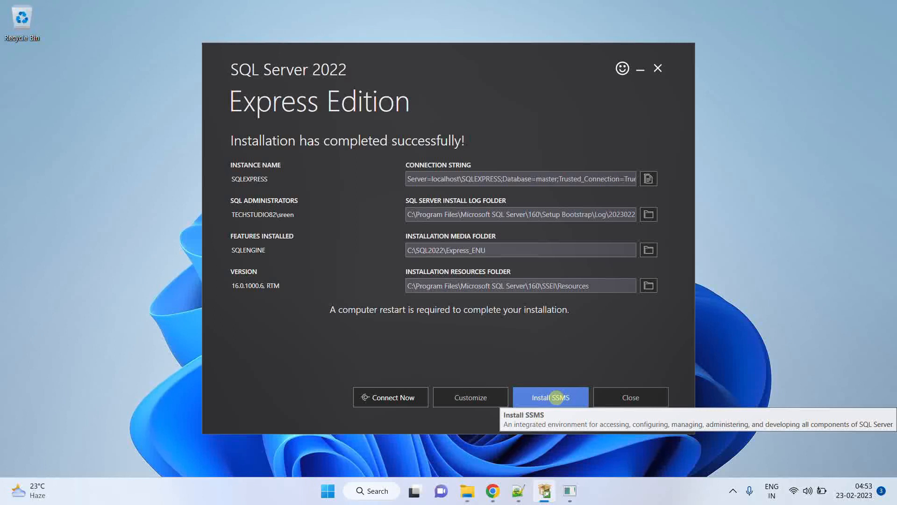
# Open the SSMS download page from the SQL Server setup and download SQL Server Management Studio 19.0.1
pyautogui.click(550, 398)
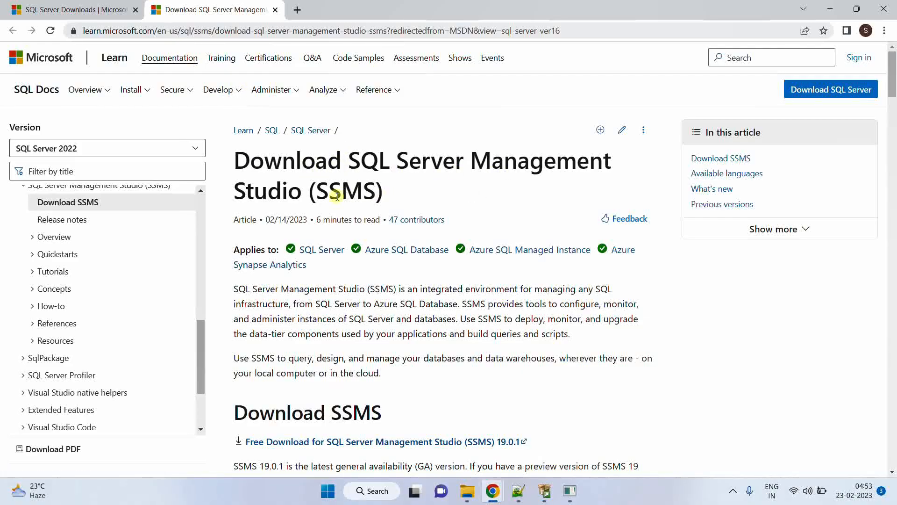
pyautogui.scroll(-5, 419, 334)
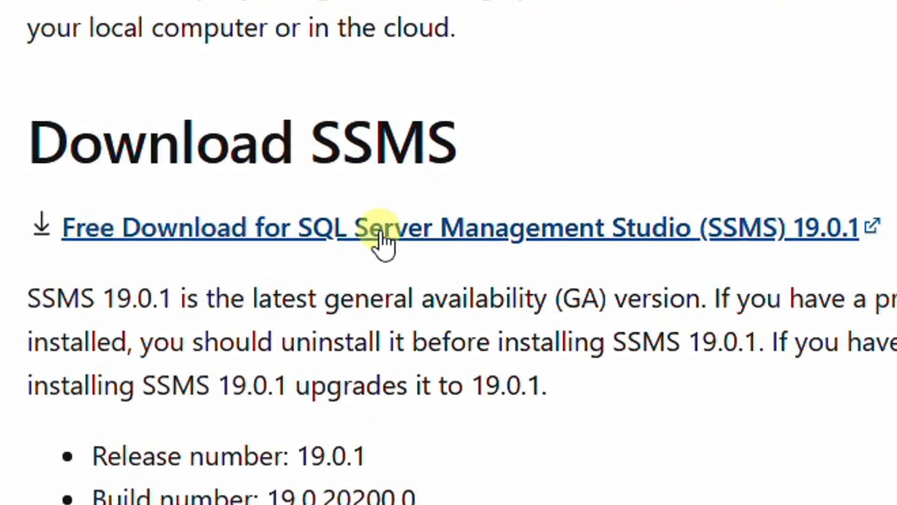
pyautogui.click(358, 150)
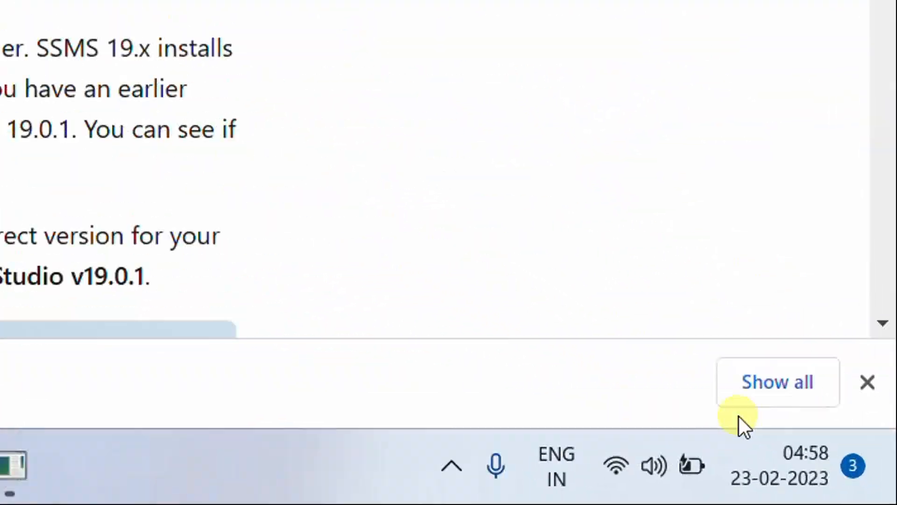
# Locate the downloaded SSMS-Setup-ENU.exe in its folder and close the finished SQL Server Express setup
pyautogui.click(747, 400)
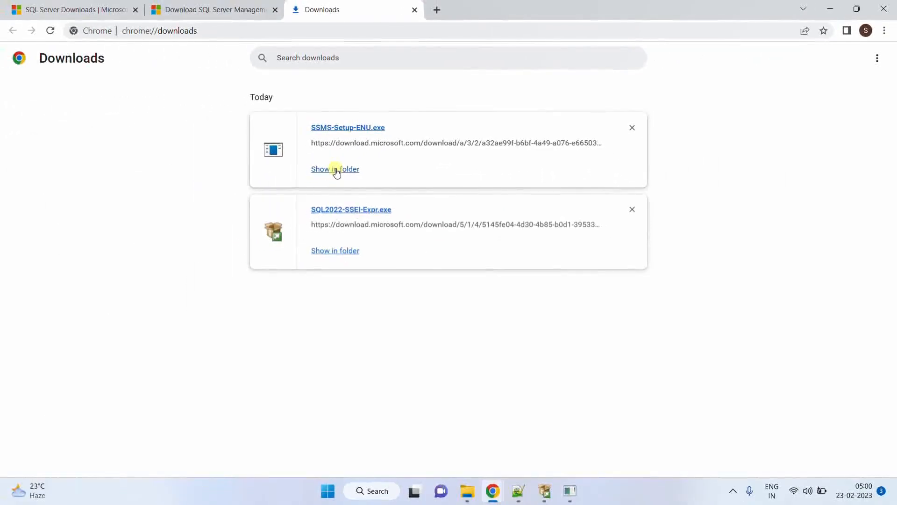
pyautogui.click(336, 169)
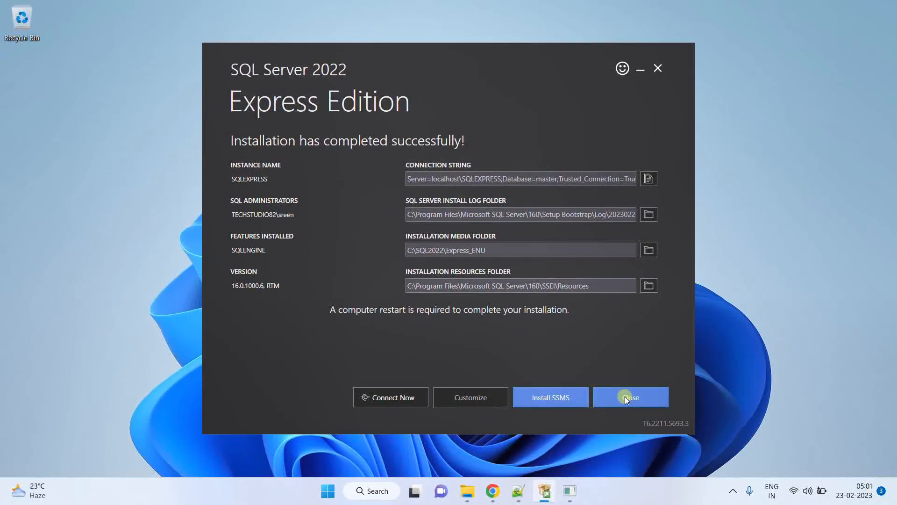
pyautogui.click(645, 433)
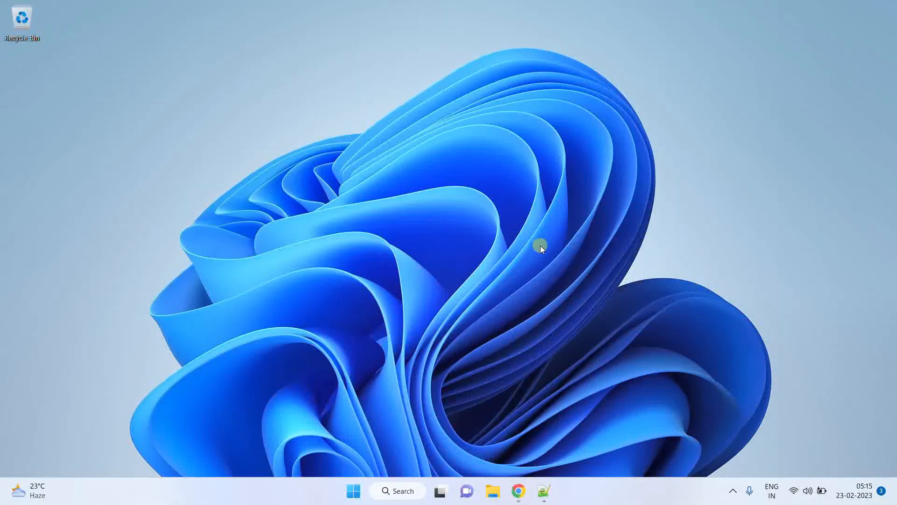
# Open the Downloads folder in File Explorer and run SSMS-Setup-ENU.exe as administrator
pyautogui.click(495, 491)
pyautogui.click(68, 158)
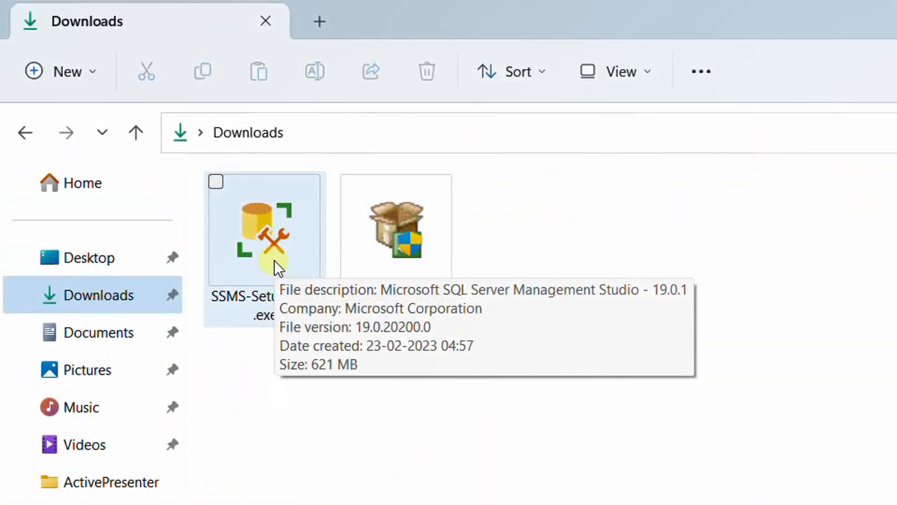
pyautogui.click(272, 257)
pyautogui.rightClick(268, 258)
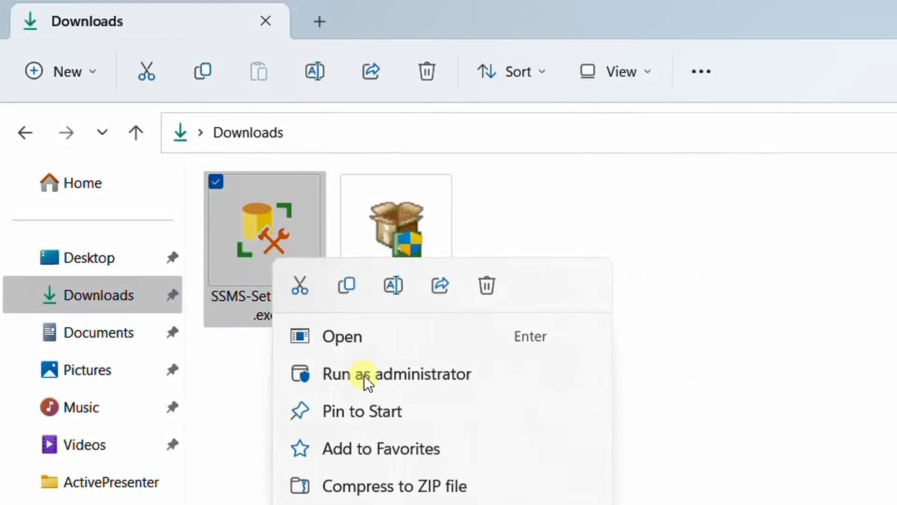
pyautogui.click(374, 373)
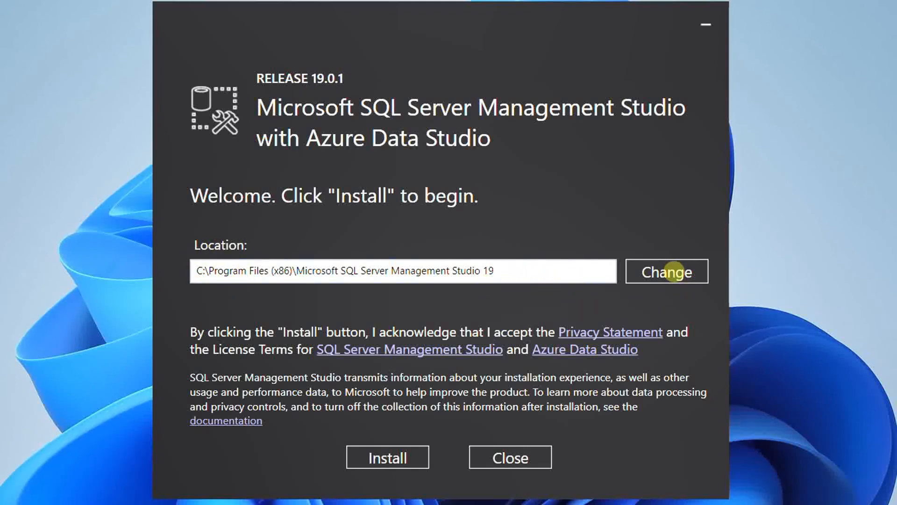
# Install SQL Server Management Studio in its default location and close the setup once it has completed
pyautogui.click(667, 272)
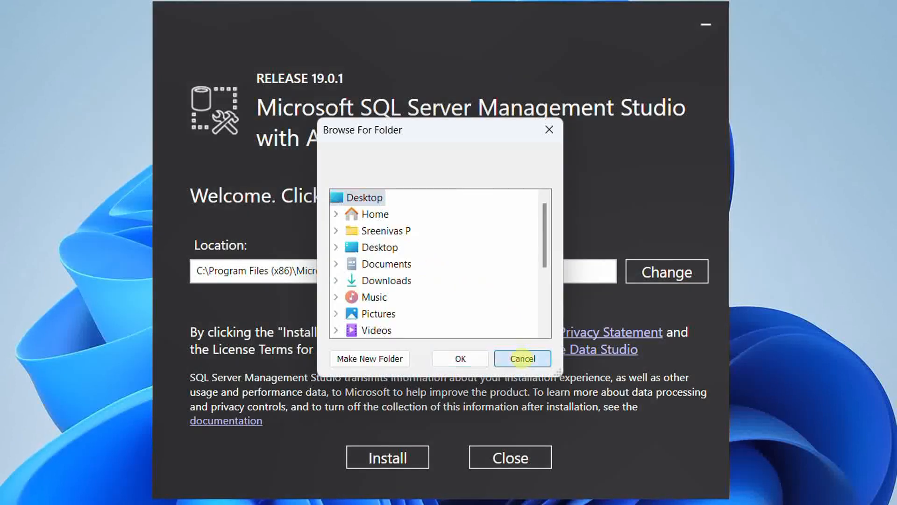
pyautogui.click(523, 358)
pyautogui.click(380, 457)
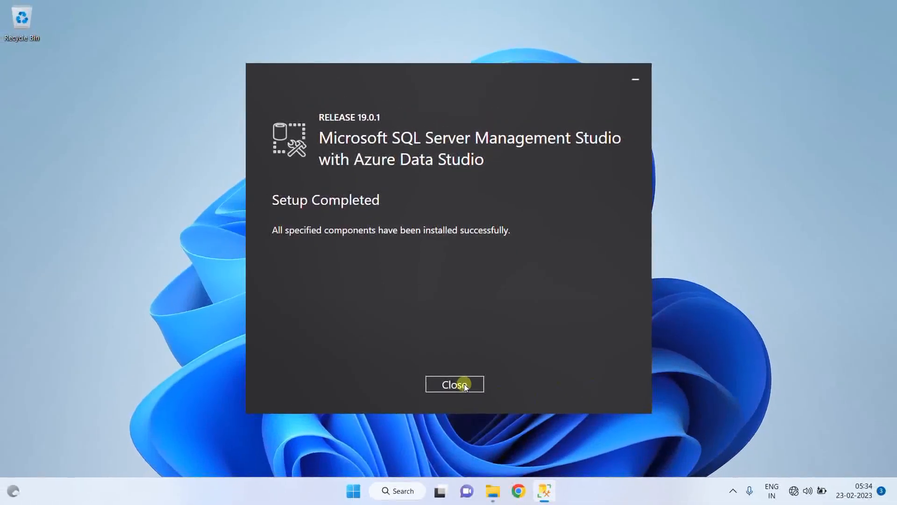
pyautogui.click(455, 458)
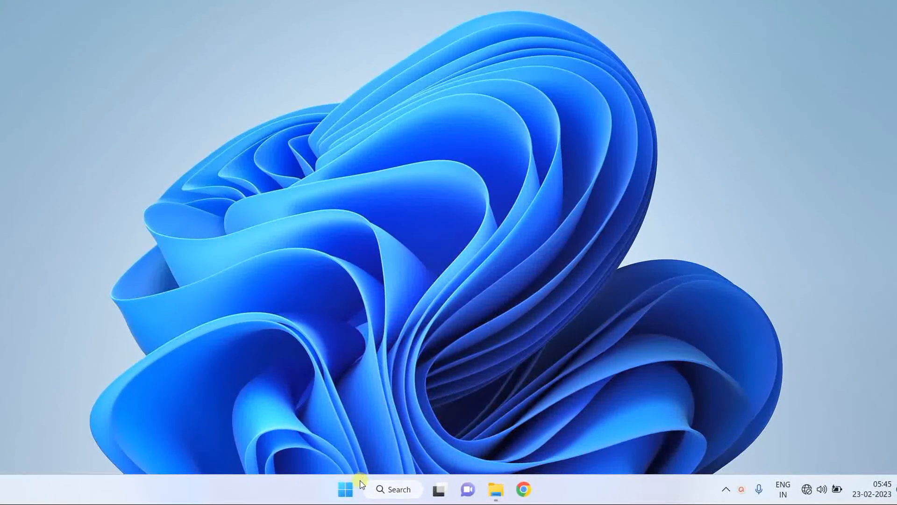
# Launch SQL Server Management Studio 19 and connect to the SQLEXPRESS Database Engine with Windows Authentication
pyautogui.click(346, 491)
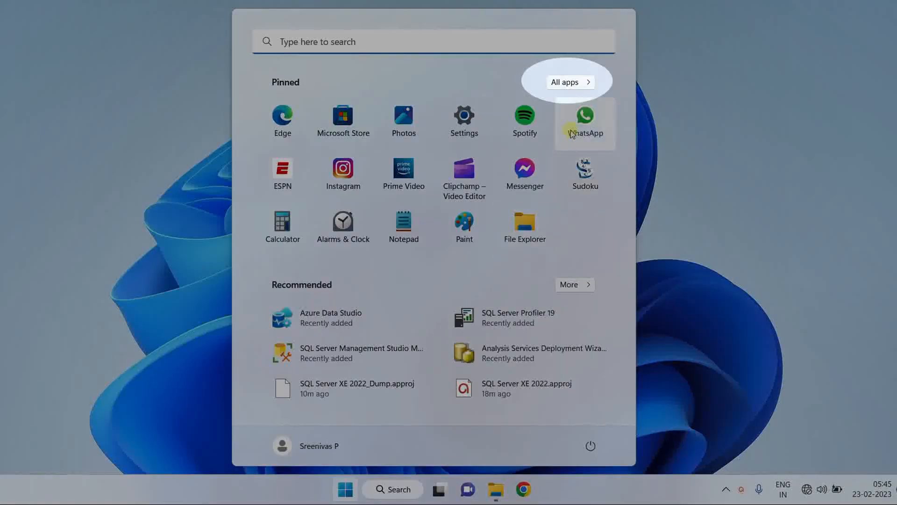
pyautogui.click(571, 84)
pyautogui.scroll(-5, 401, 288)
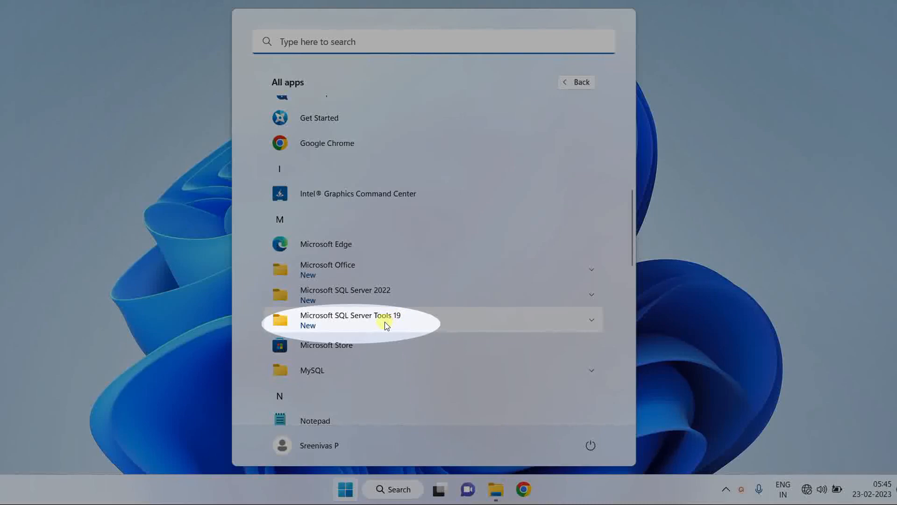
pyautogui.click(386, 325)
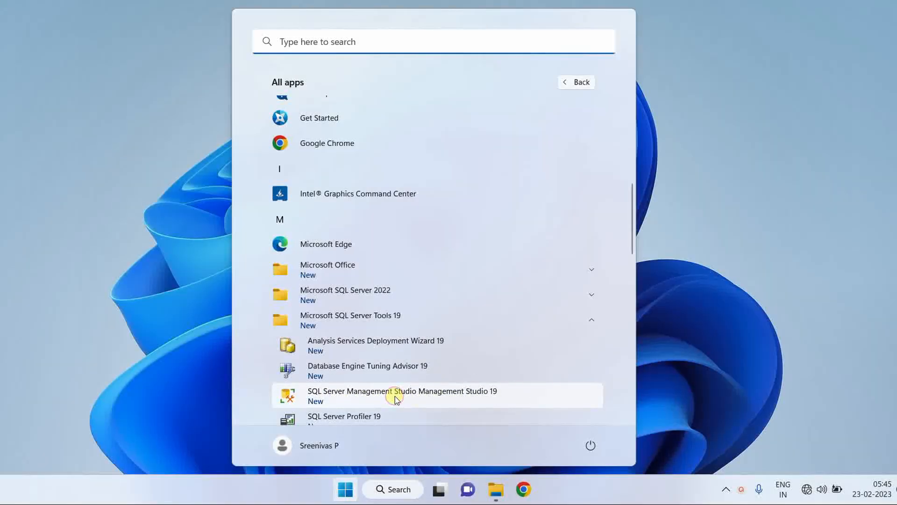
pyautogui.click(394, 396)
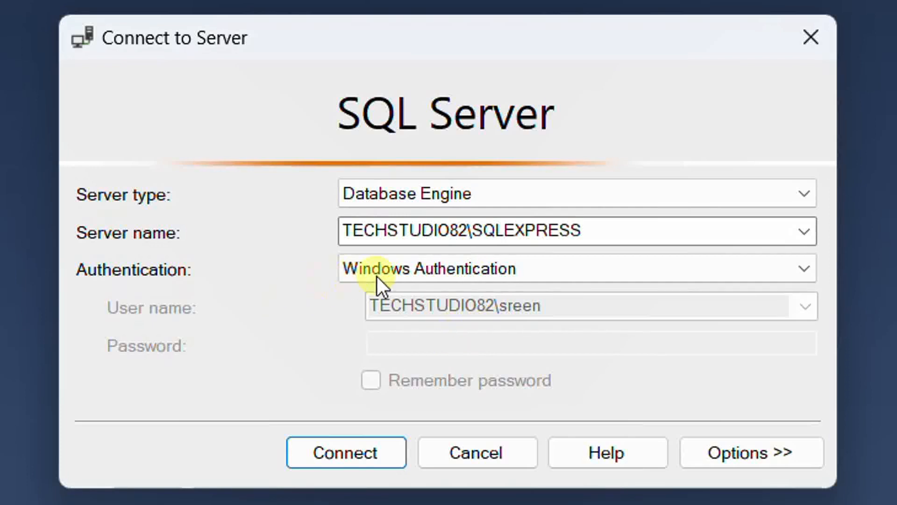
pyautogui.click(348, 457)
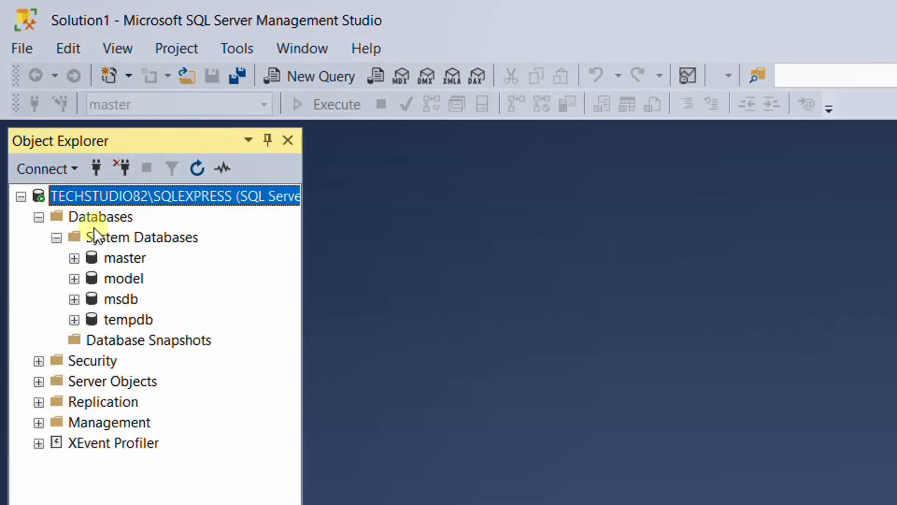
# Create a new query containing "select name from sys.databases;" and execute it against the master database
pyautogui.click(315, 78)
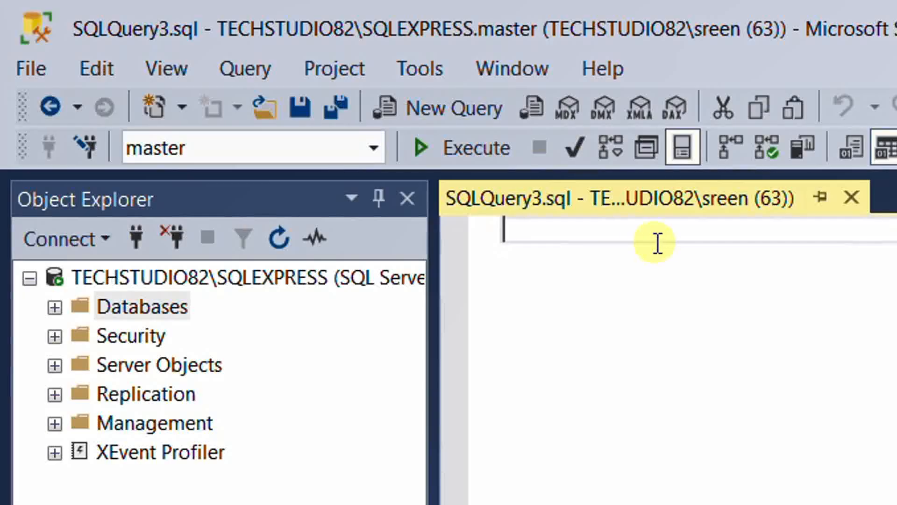
pyautogui.write('select name from sys.databases;')
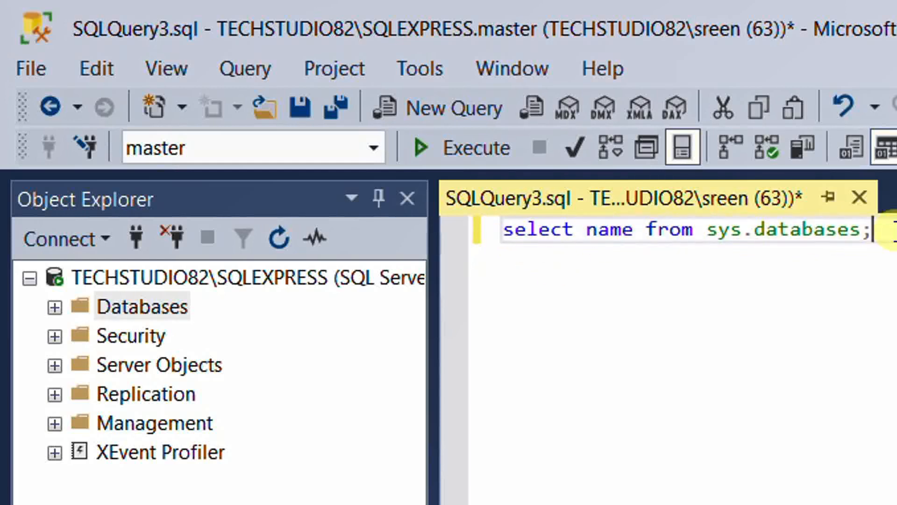
pyautogui.click(469, 148)
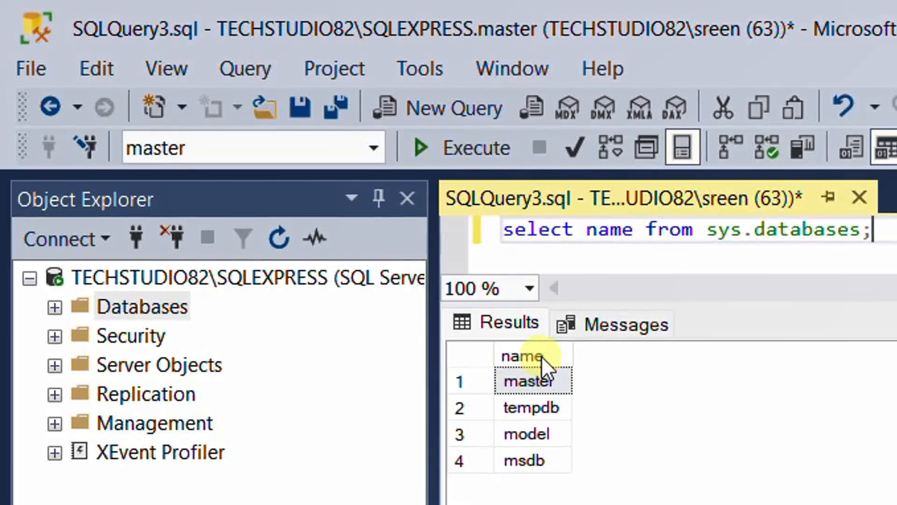